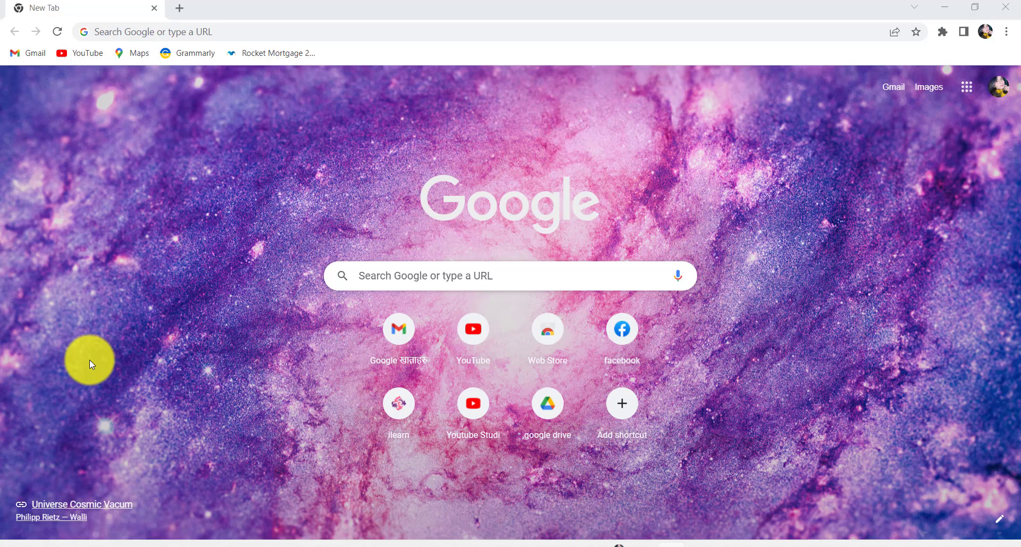
left_click(197, 36)
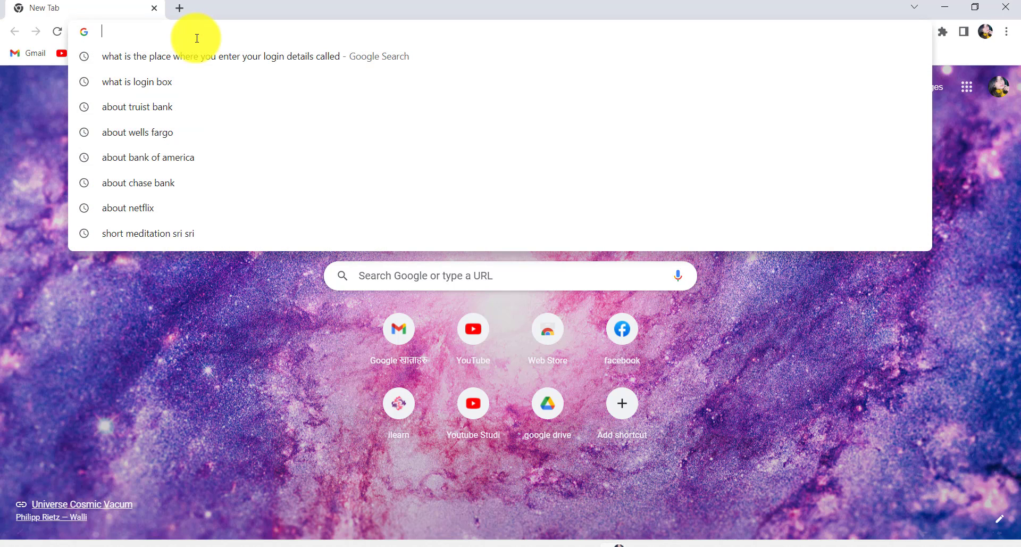
type("www.")
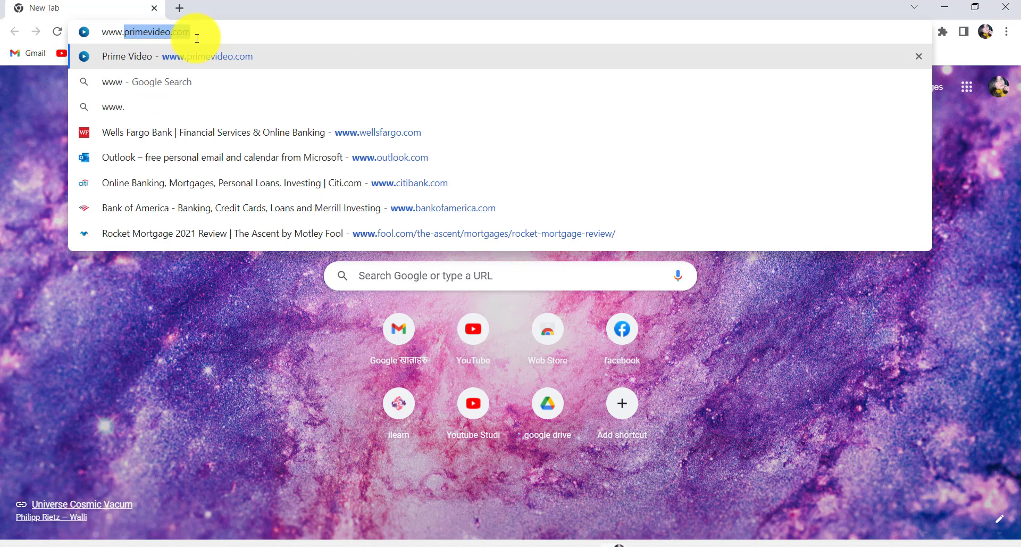
type("w")
key("Right")
key("Return")
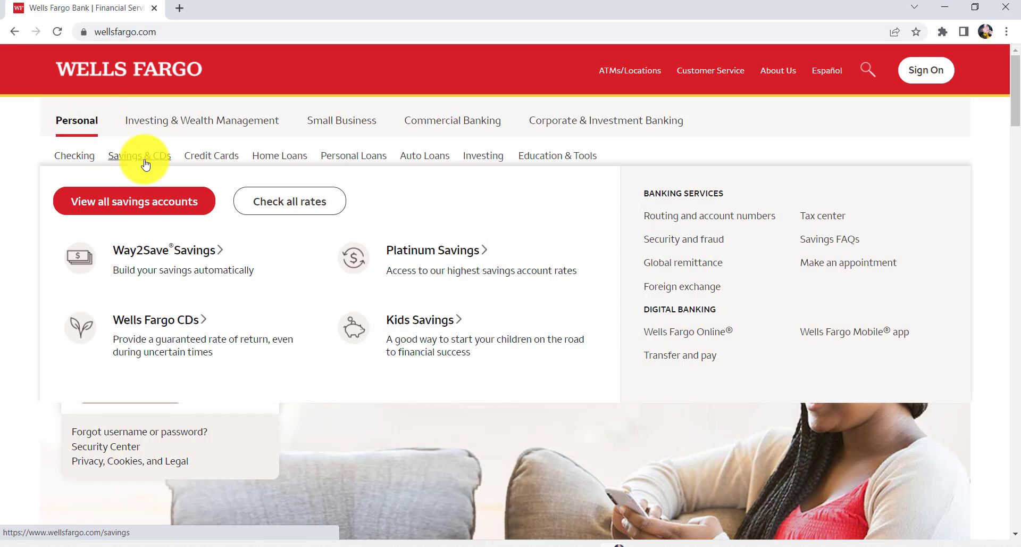
mouse_move(140, 155)
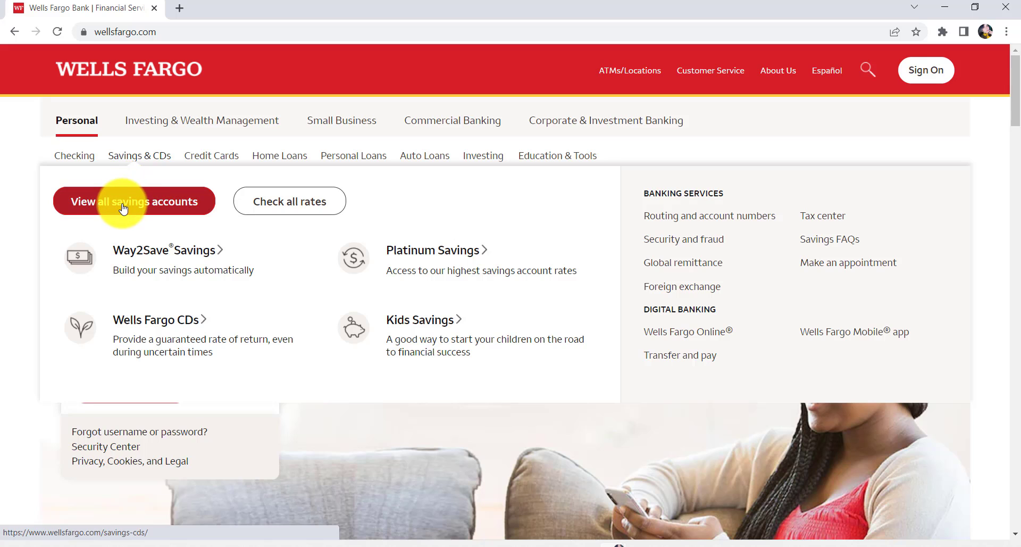
Step: Browse all savings accounts, check the Save As You Go details, and start the Way2Save Savings application
left_click(141, 209)
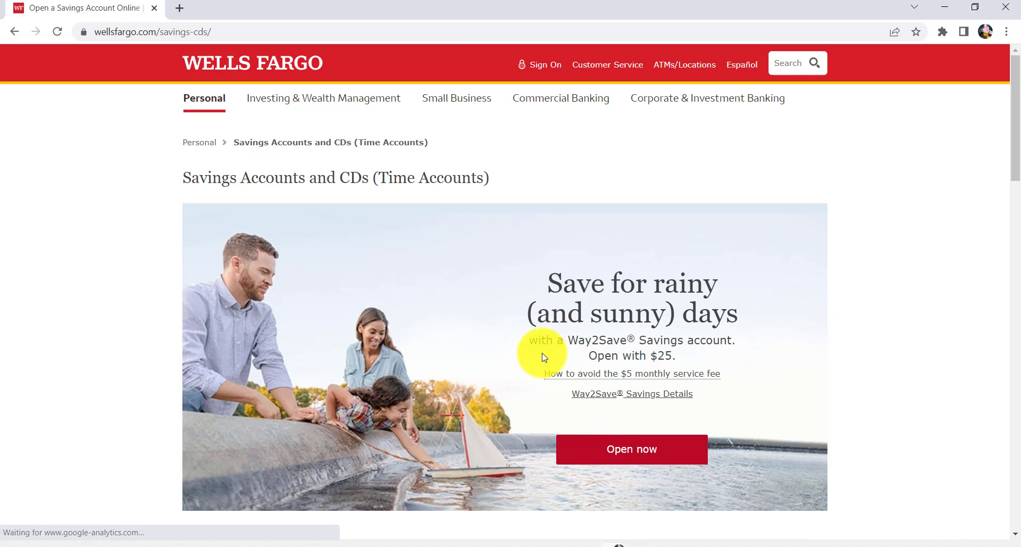
scroll(543, 356, "down", 5)
scroll(484, 371, "down", 3)
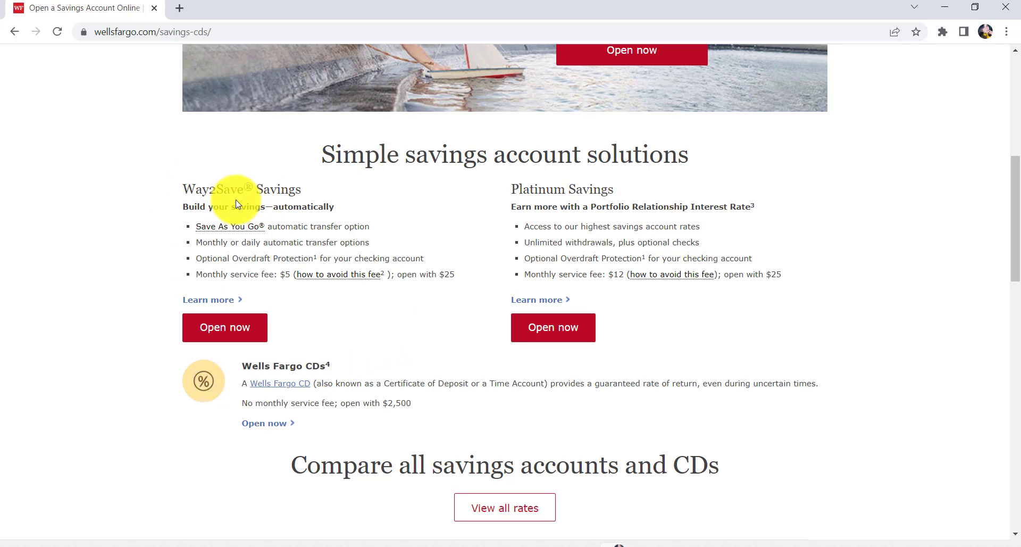
left_click(245, 226)
left_click(137, 314)
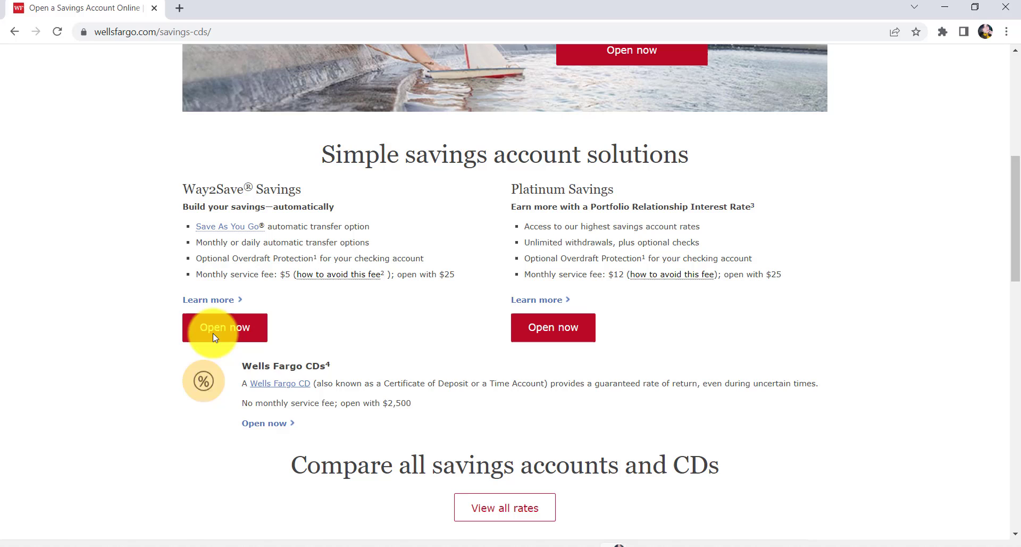
left_click(228, 329)
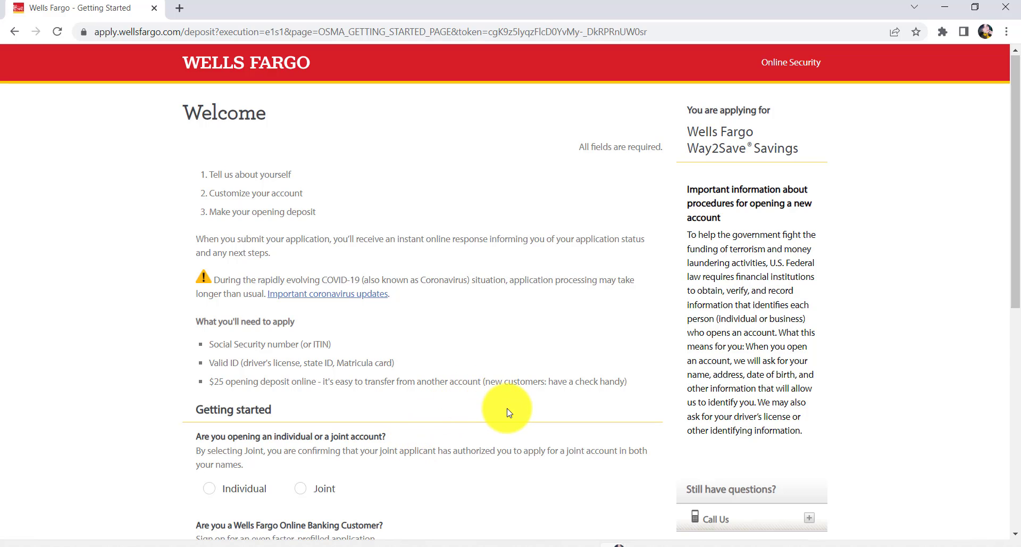
scroll(508, 412, "down", 1)
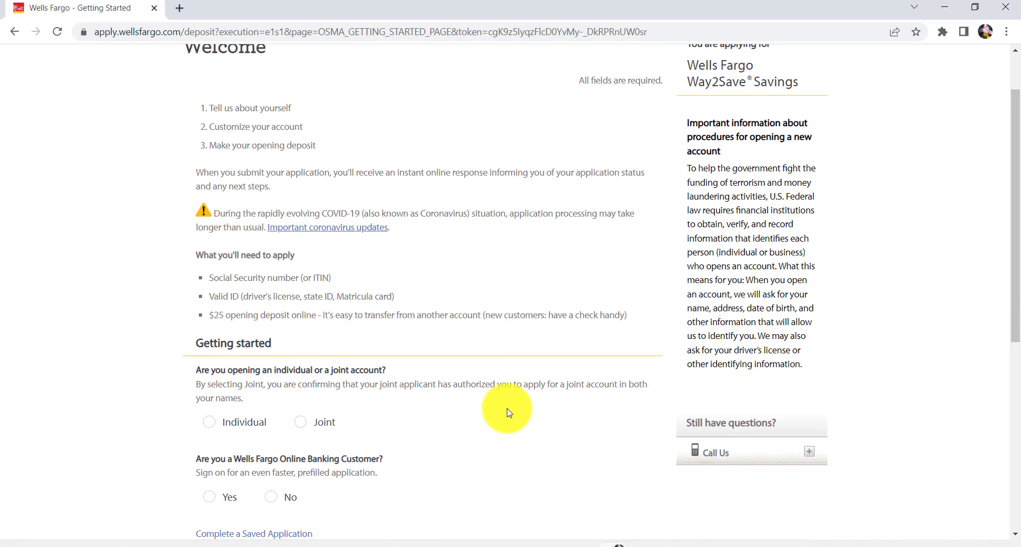
scroll(508, 412, "down", 1)
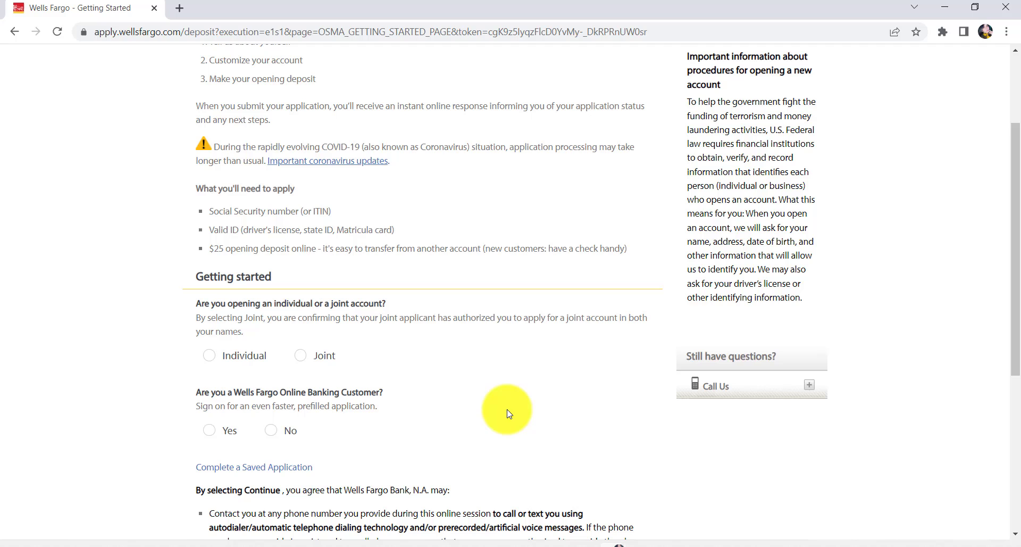
scroll(451, 336, "down", 1)
scroll(451, 337, "down", 2)
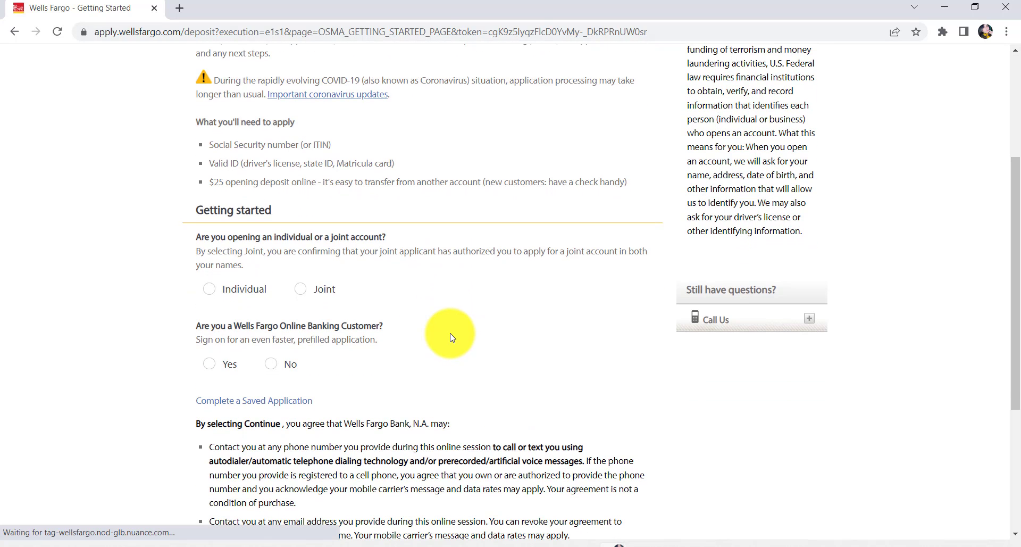
scroll(449, 337, "down", 1)
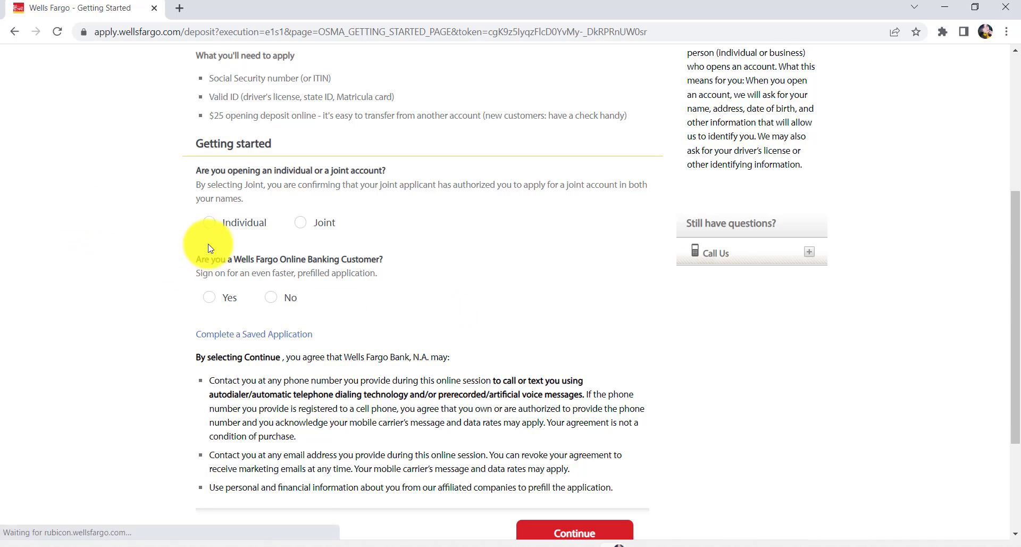
Step: Choose an Individual account, answer No to Online Banking Customer, and continue
left_click(208, 227)
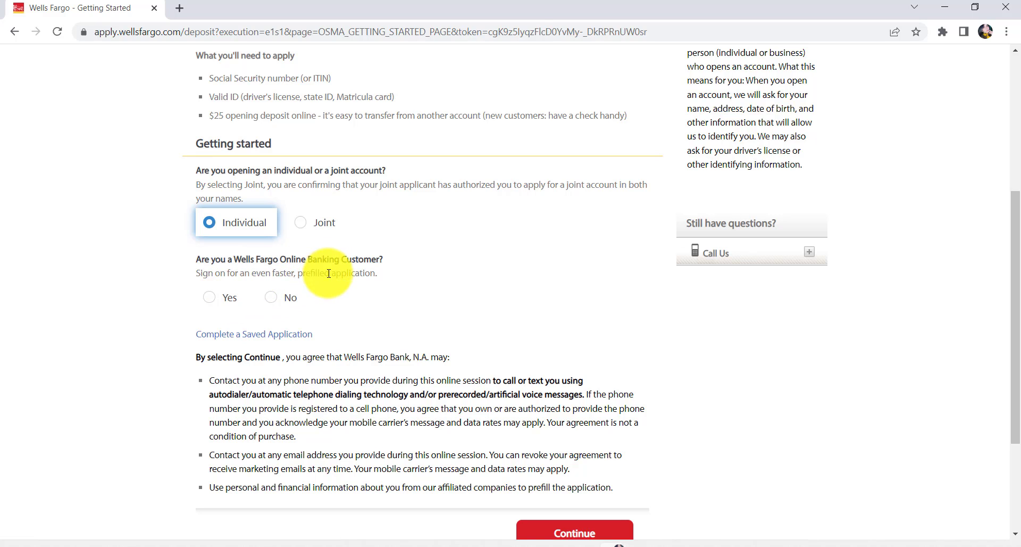
left_click(205, 304)
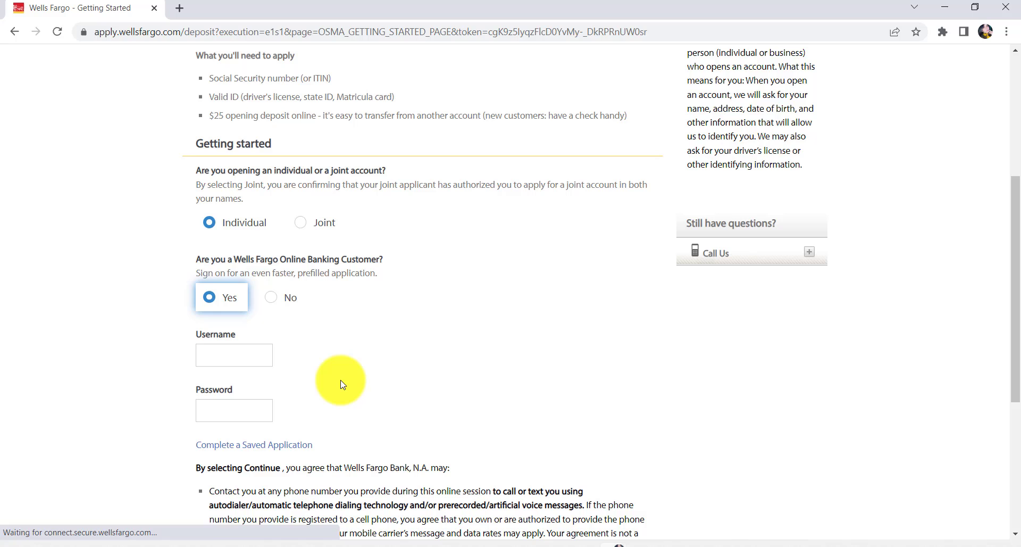
left_click(272, 299)
scroll(433, 323, "down", 1)
scroll(425, 319, "down", 1)
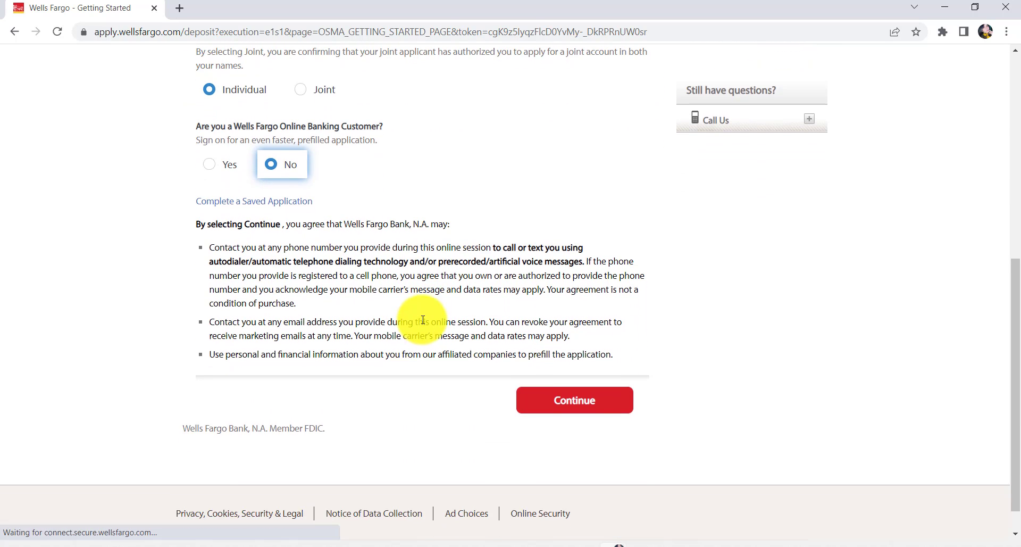
scroll(412, 325, "down", 1)
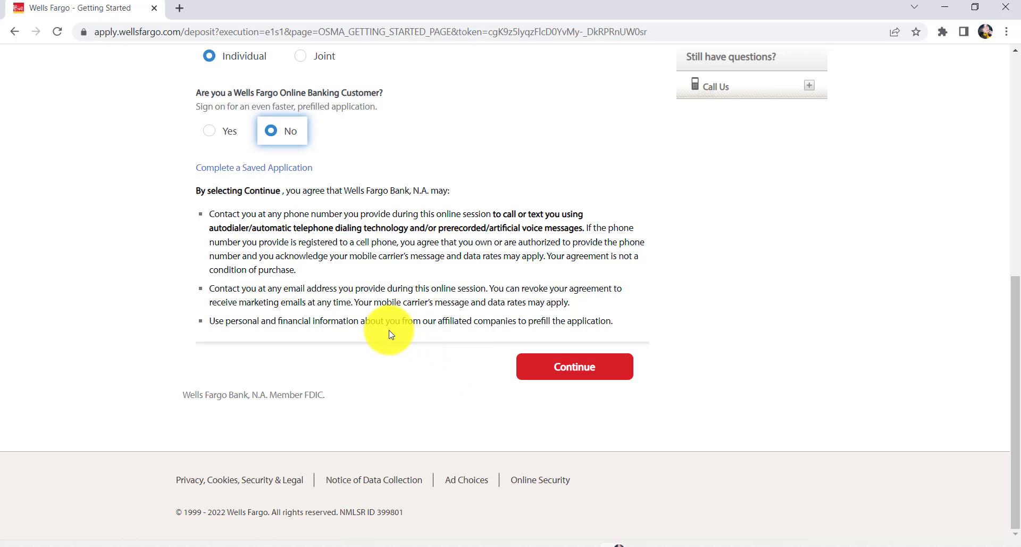
left_click(576, 371)
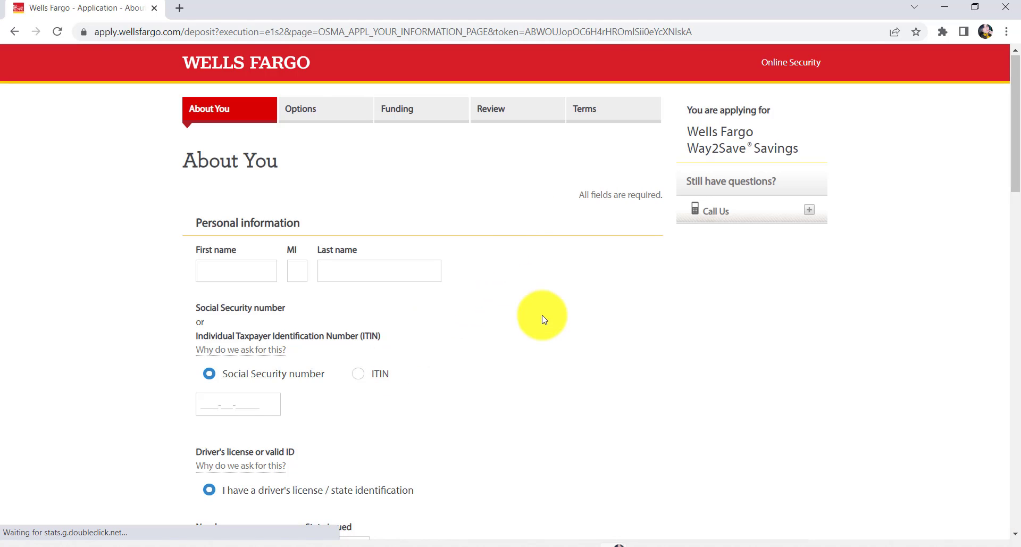
Step: Read the explanation of why the SSN or ITIN is requested
scroll(537, 324, "down", 1)
scroll(524, 336, "down", 1)
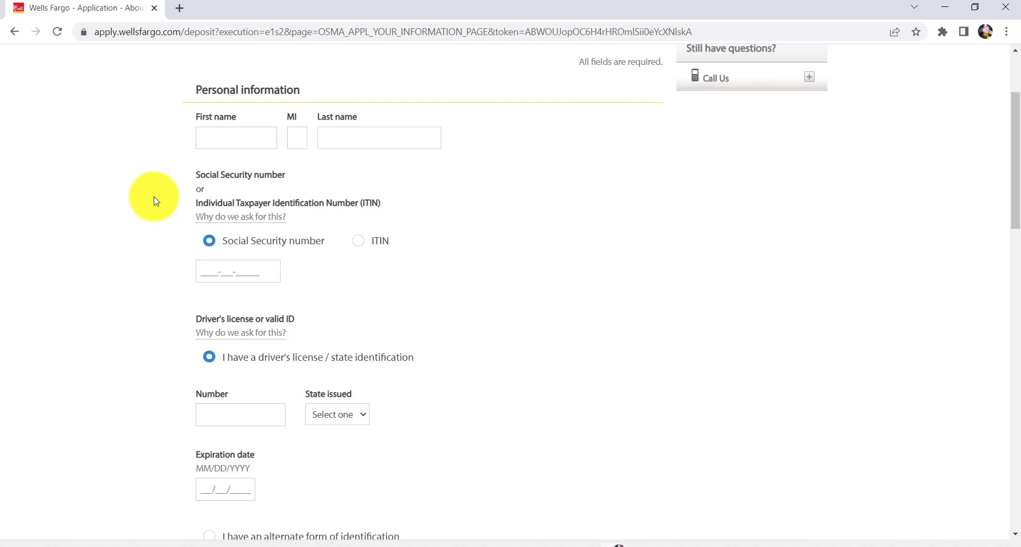
left_click(213, 216)
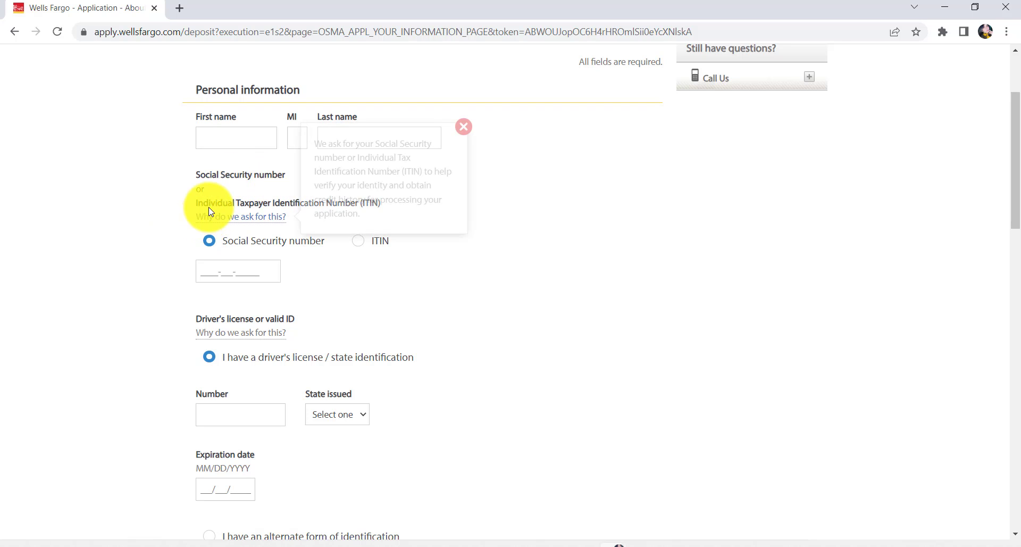
left_click(178, 242)
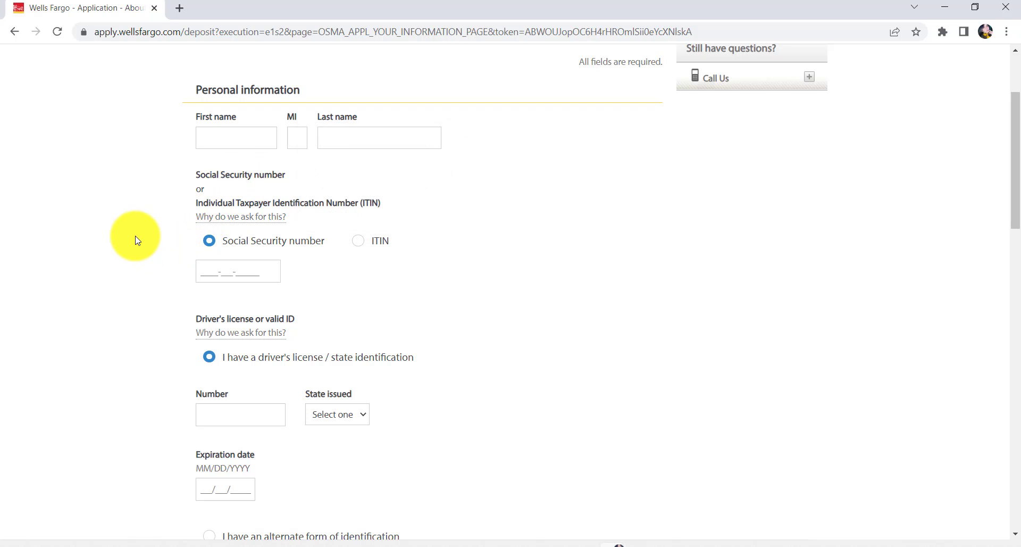
left_click(258, 217)
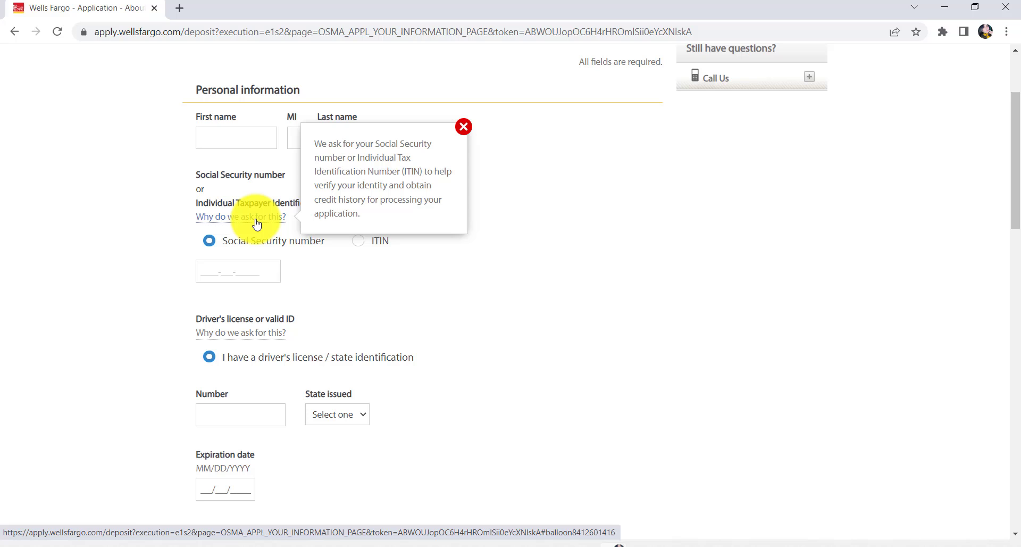
left_click(390, 282)
Step: Read the explanation of why a driver's license or ID is requested
left_click(266, 333)
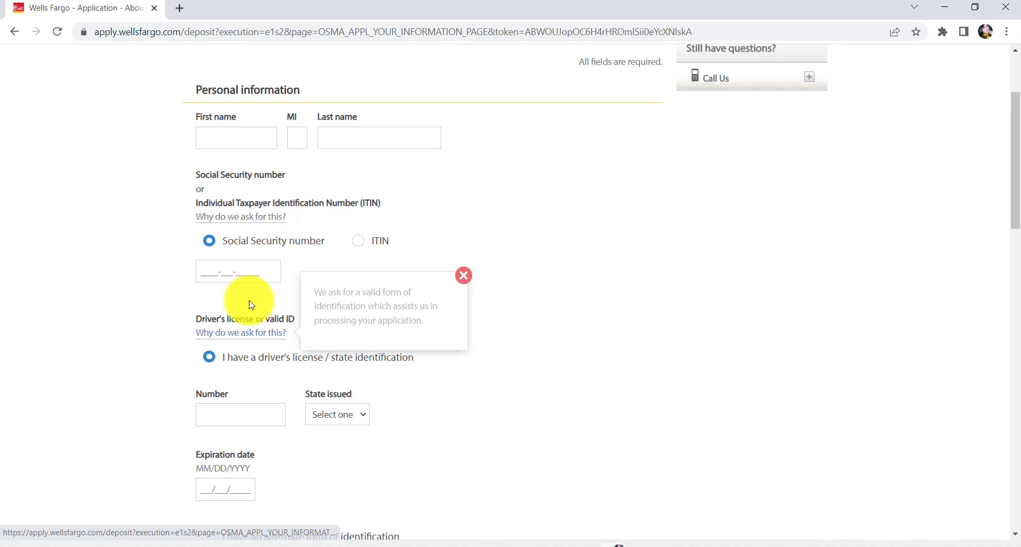
left_click(221, 248)
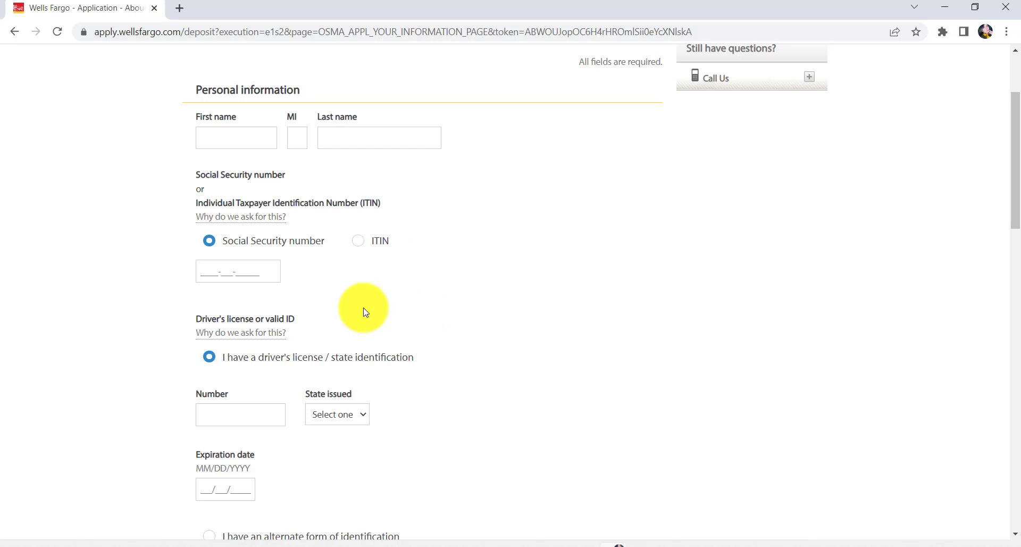
scroll(346, 317, "down", 1)
scroll(348, 319, "down", 1)
left_click(239, 198)
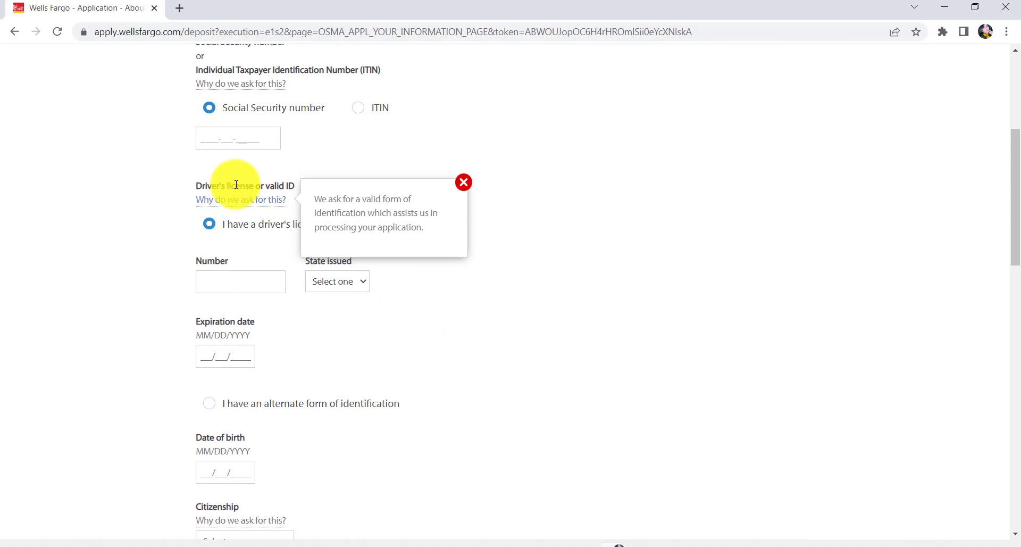
left_click(201, 185)
left_click(213, 201)
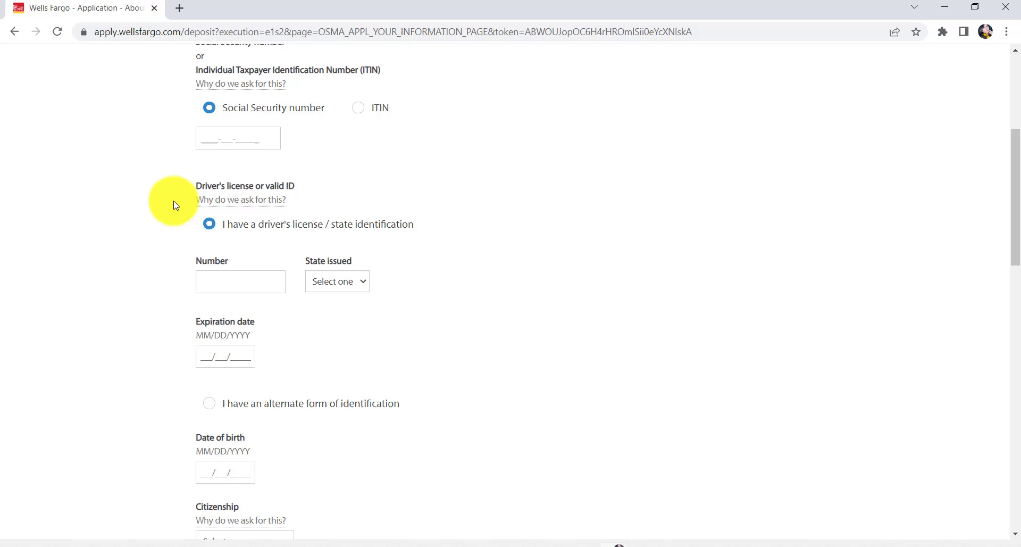
left_click(198, 201)
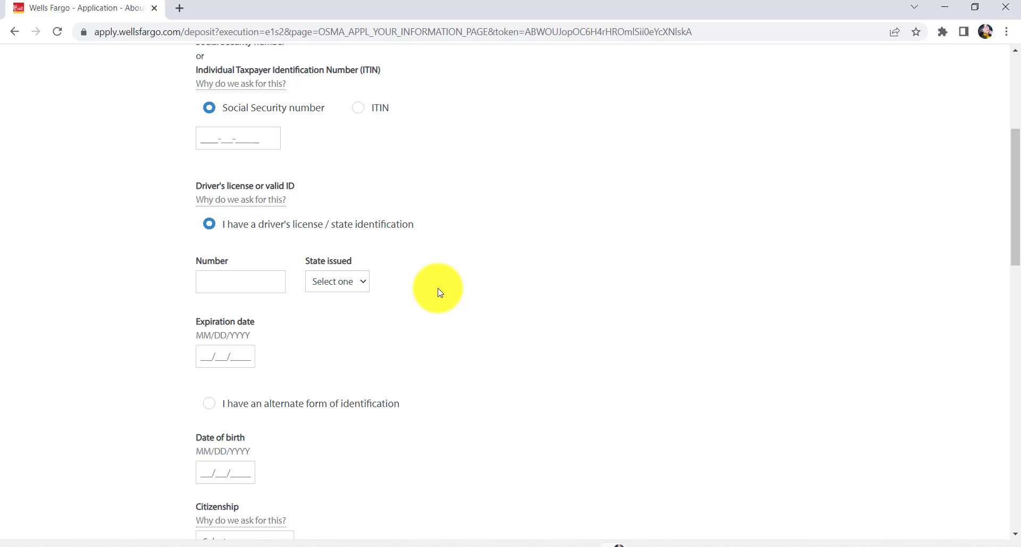
scroll(312, 339, "down", 3)
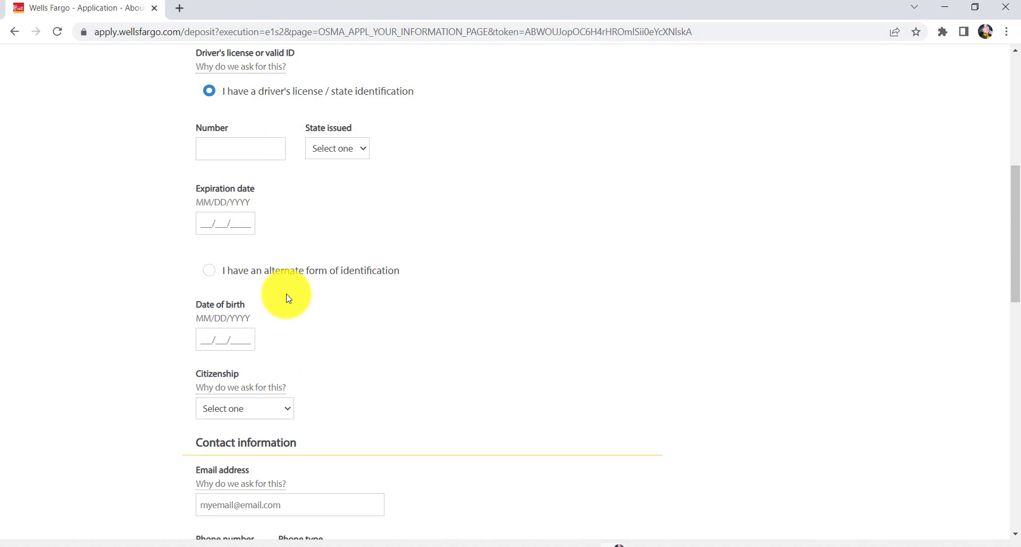
scroll(287, 299, "down", 3)
scroll(184, 383, "down", 1)
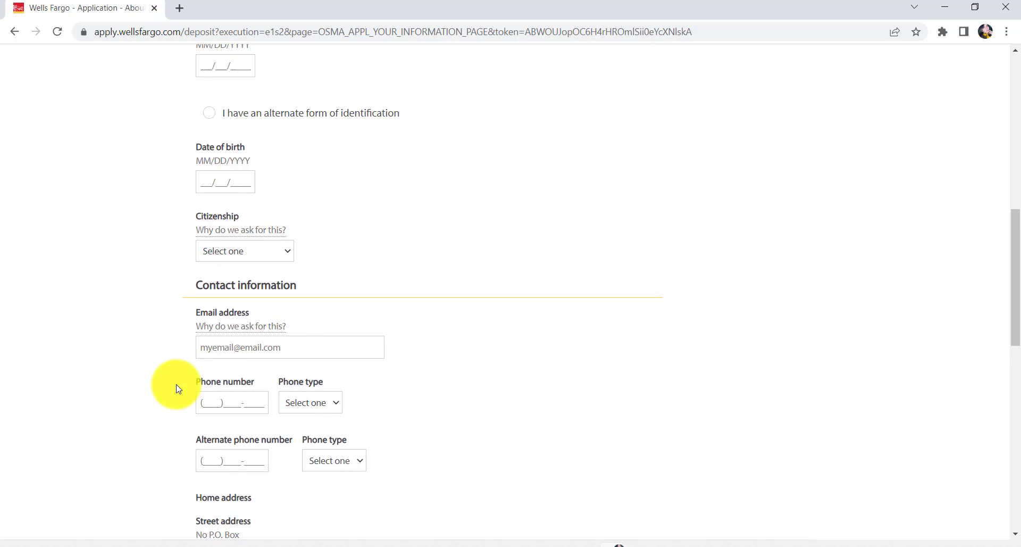
scroll(326, 377, "down", 2)
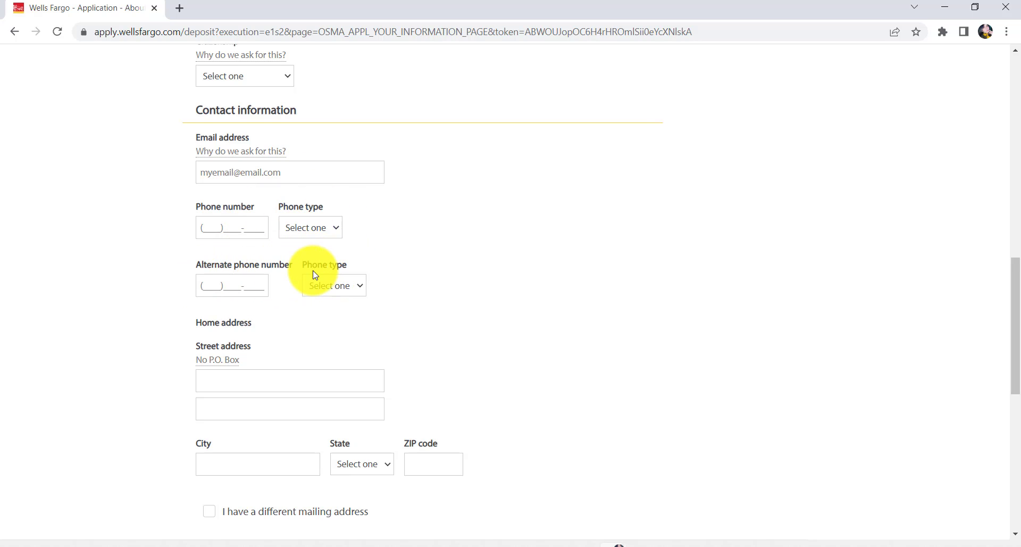
scroll(383, 335, "down", 3)
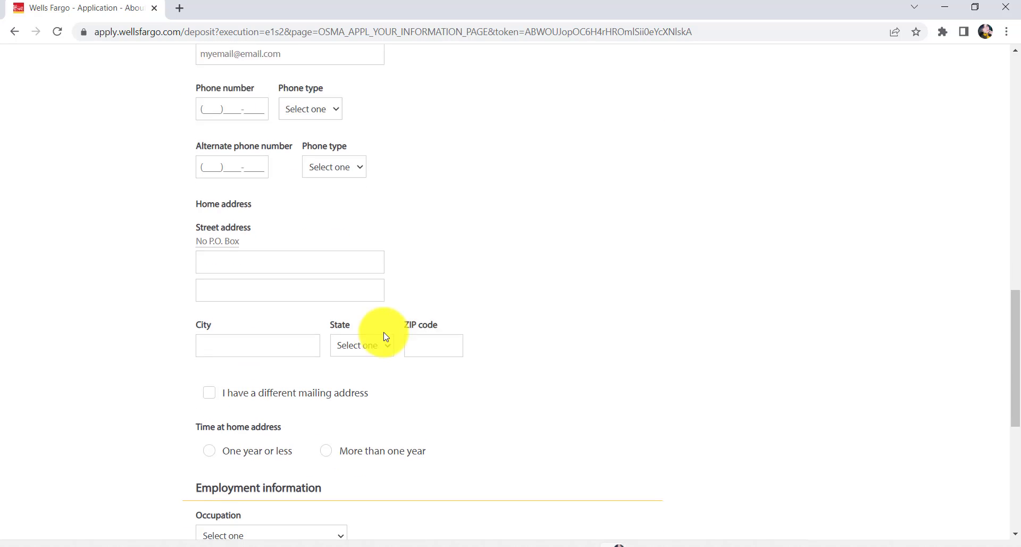
scroll(232, 379, "down", 3)
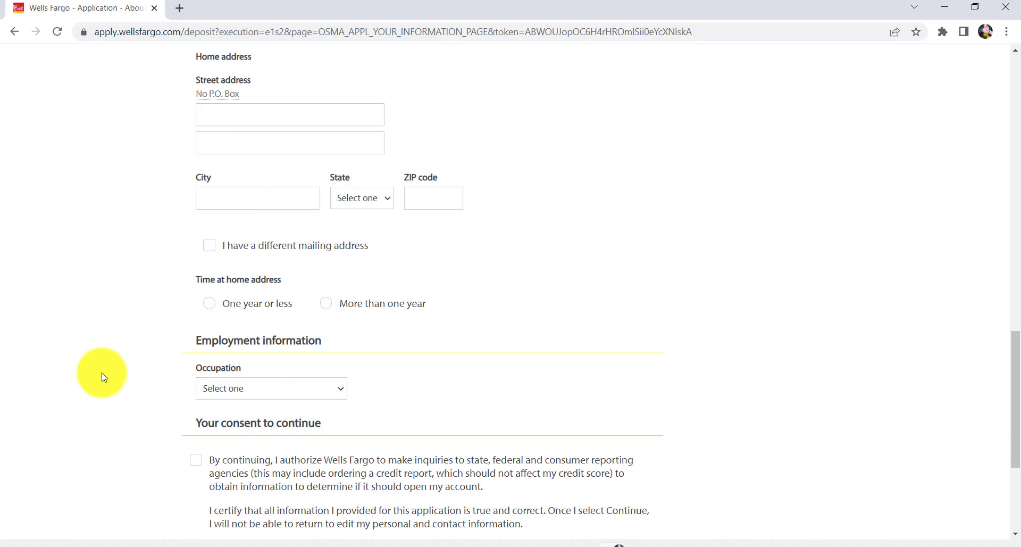
scroll(85, 381, "down", 1)
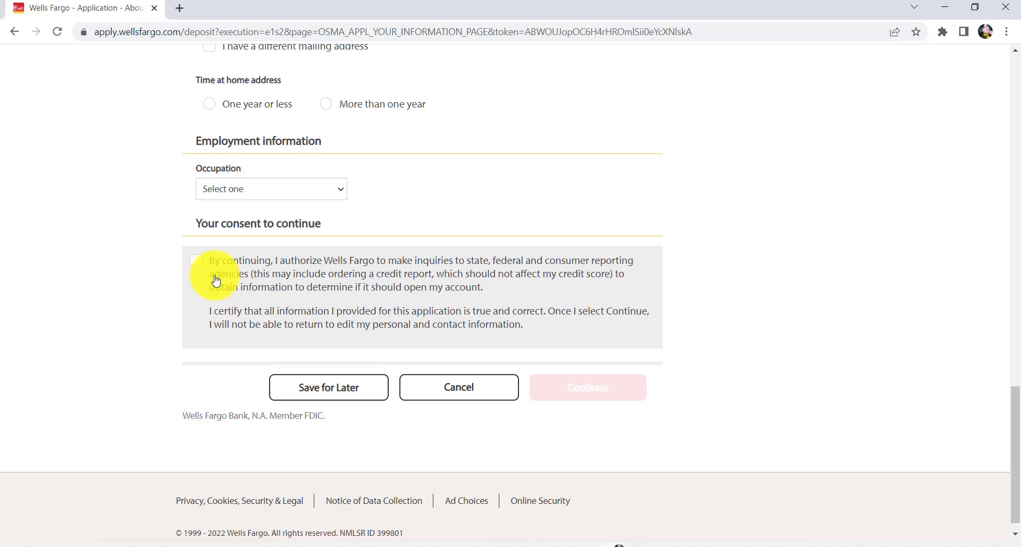